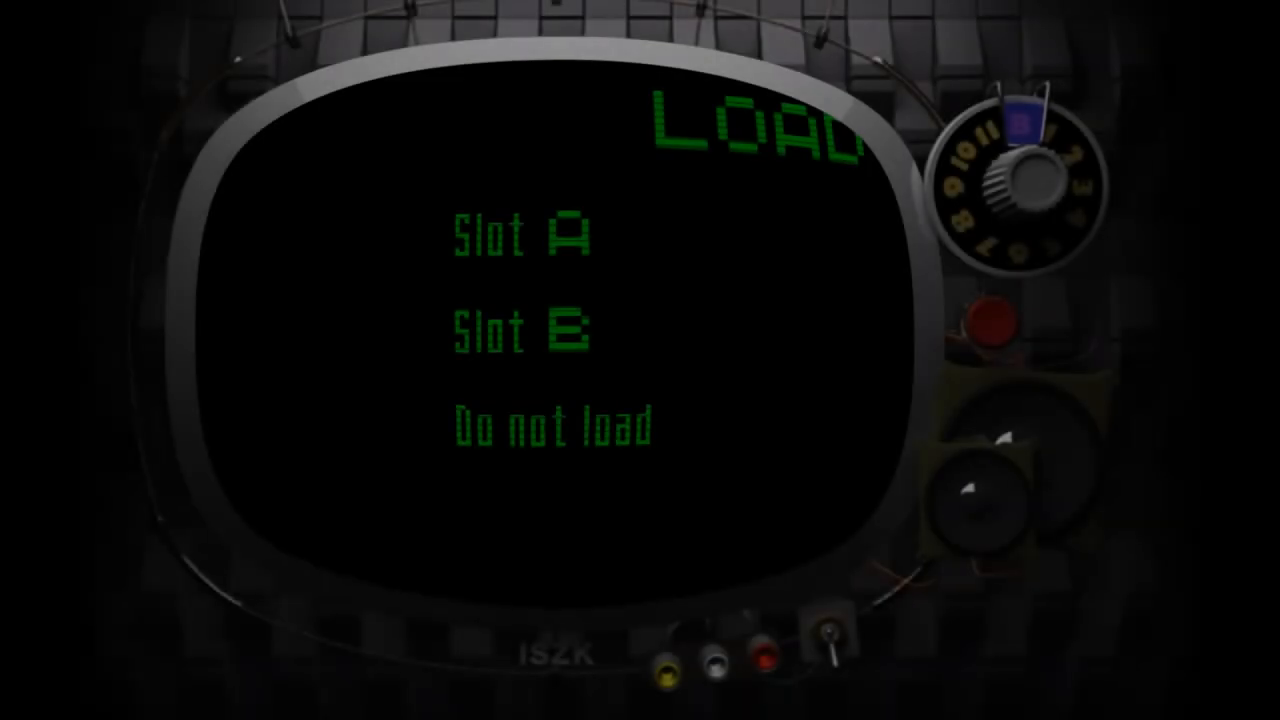
Select save 3 'Alter Ego' in Slot B and confirm YES to load it
{"action": "key", "text": "Return"}
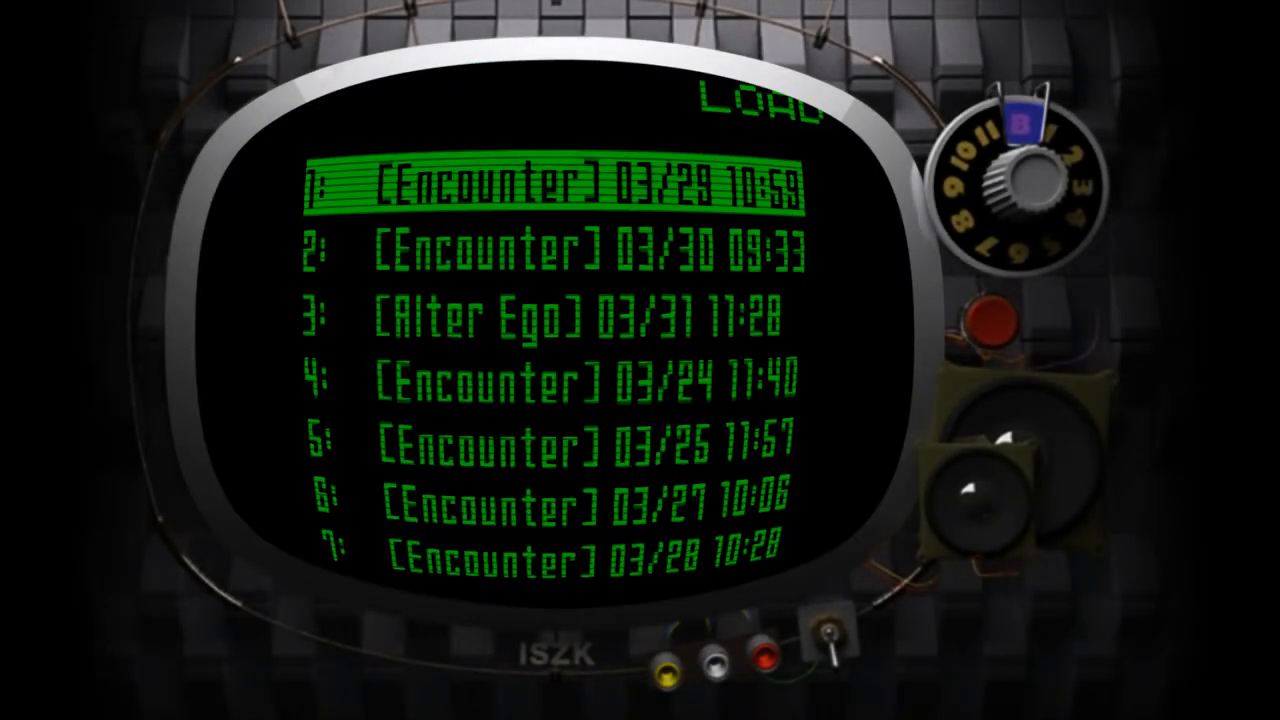
{"action": "key", "text": "Down"}
{"action": "key", "text": "Down"}
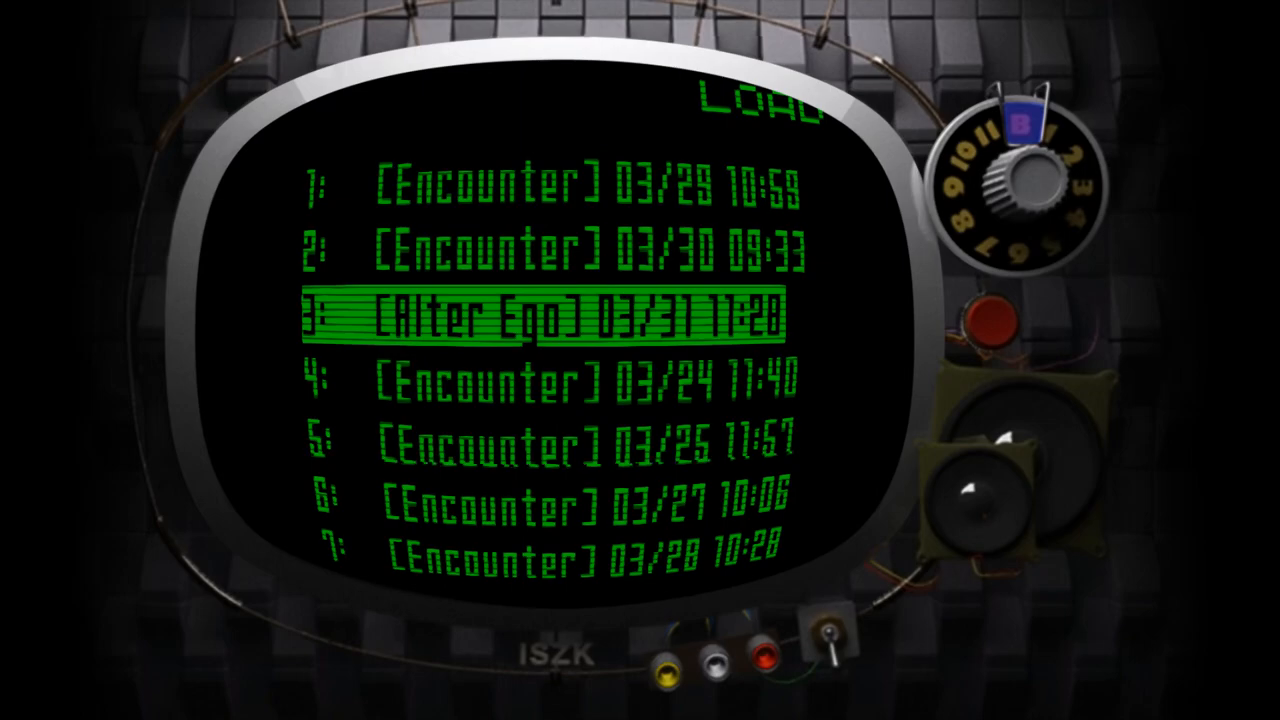
{"action": "key", "text": "Return"}
{"action": "key", "text": "Left"}
{"action": "key", "text": "Return"}
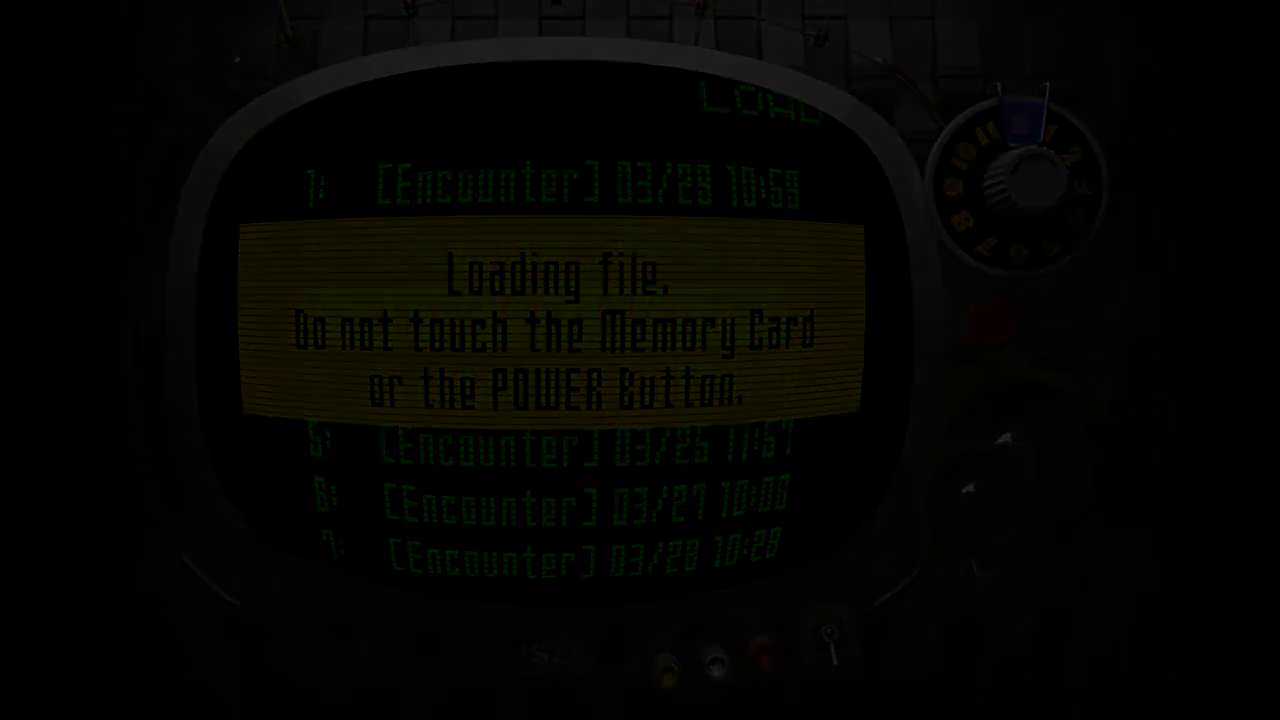
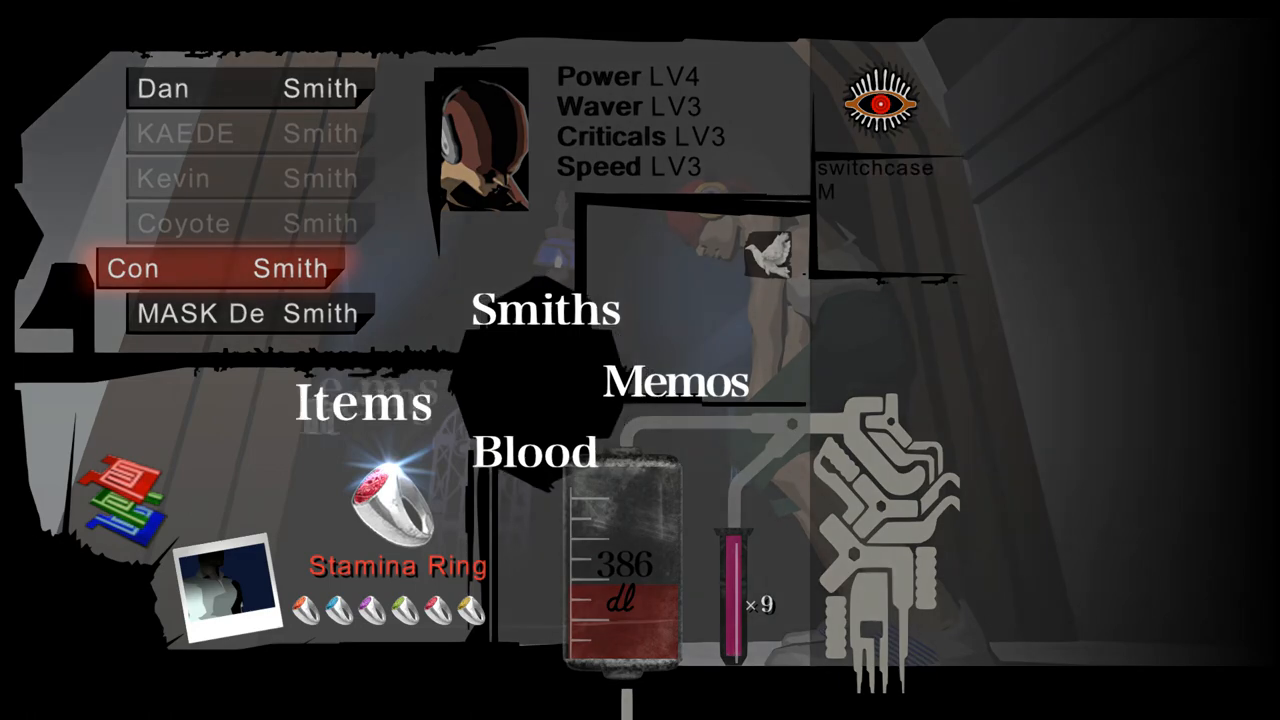
Equip the Wind Ring from the Rings collection and examine the blue-flame lamp
{"action": "key", "text": "Return"}
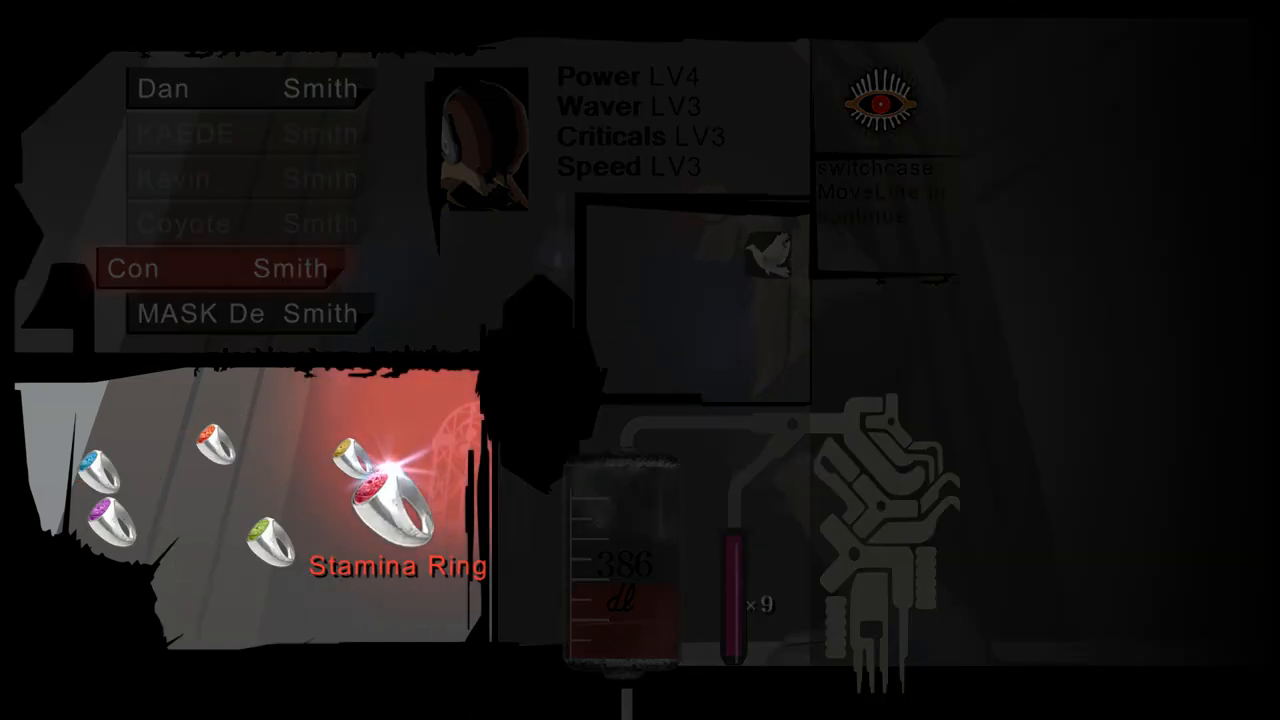
{"action": "key", "text": "Left"}
{"action": "key", "text": "Return"}
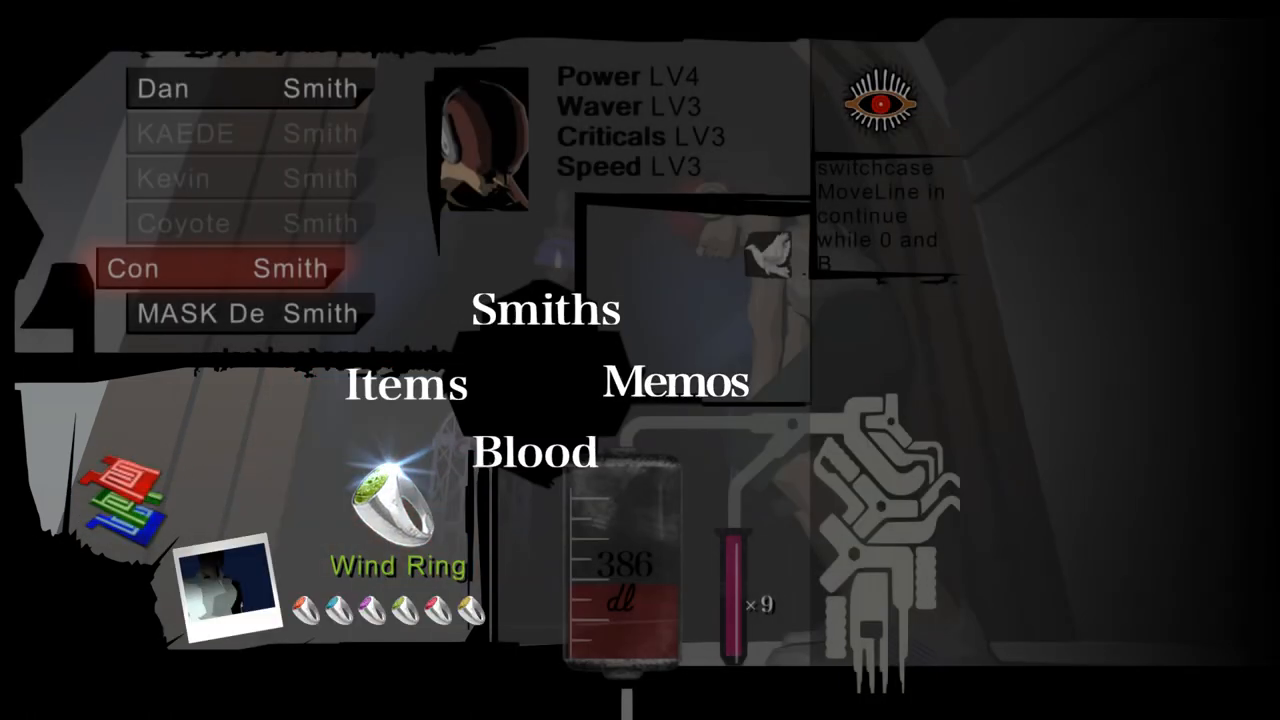
{"action": "key", "text": "Escape"}
{"action": "key", "text": "space"}
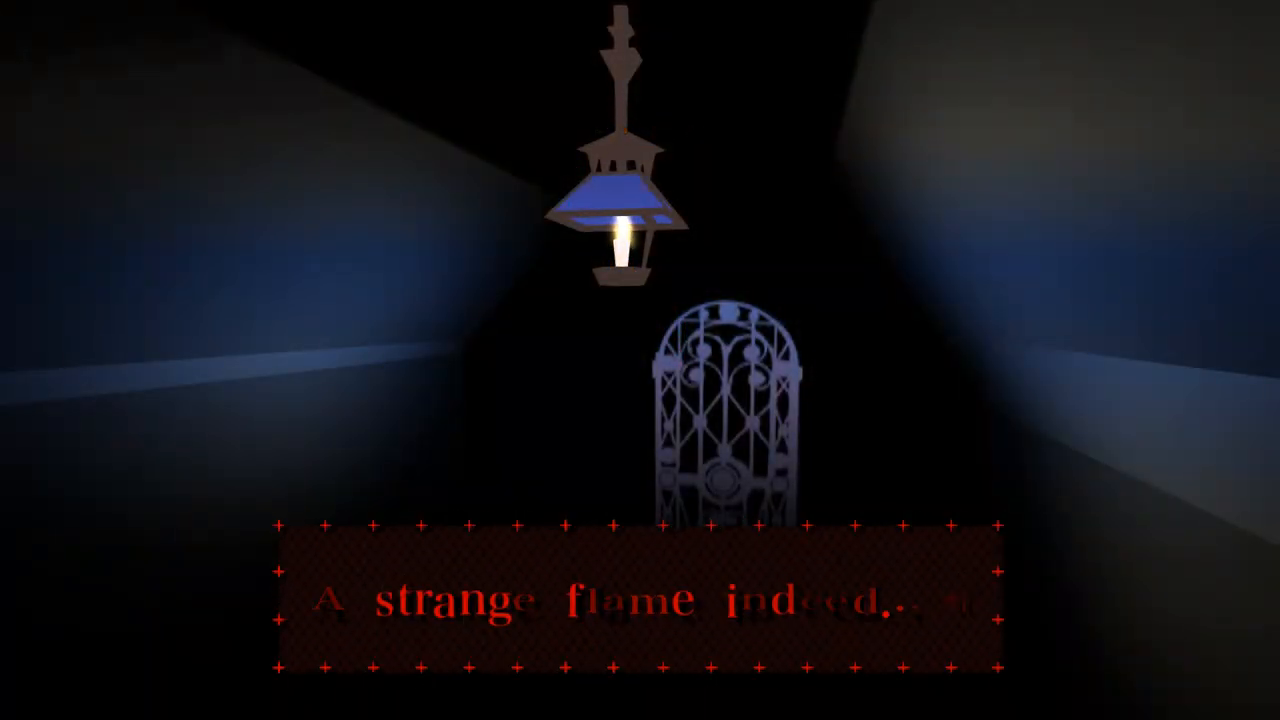
{"action": "key", "text": "space"}
Switch to the Water Ring and use it on the lamp by the iron gate
{"action": "key", "text": "Escape"}
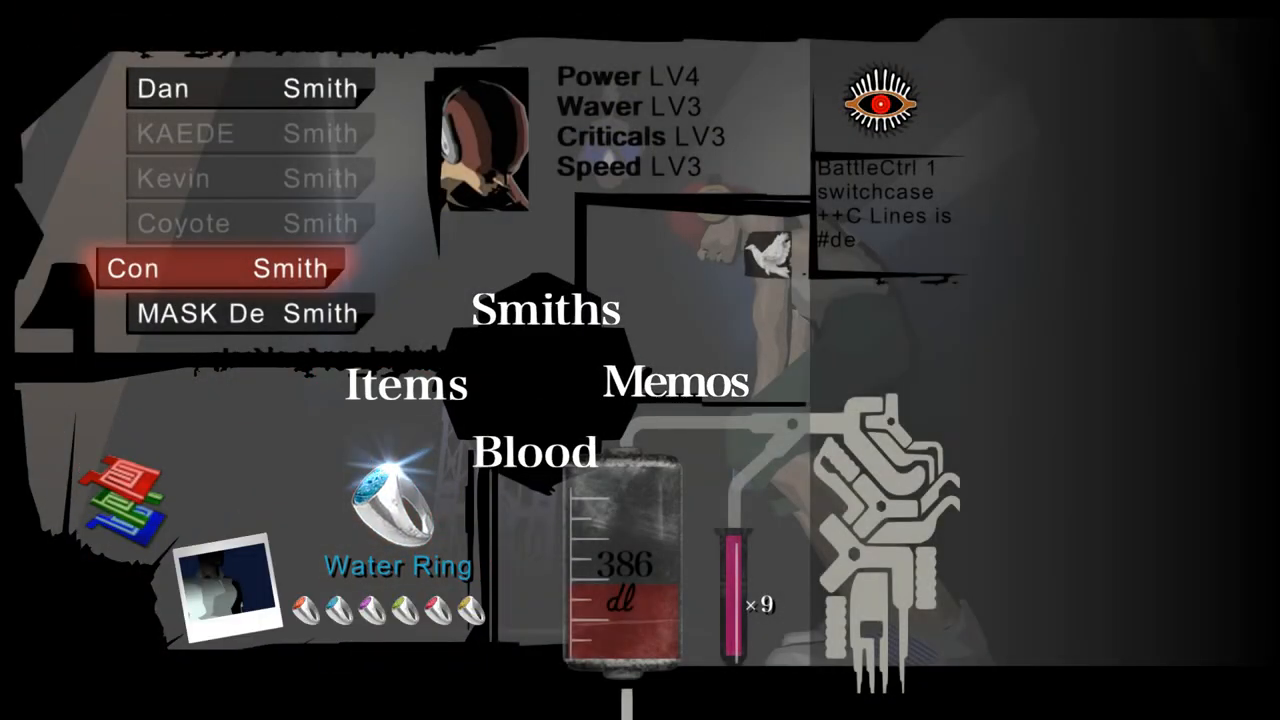
{"action": "key", "text": "Escape"}
{"action": "key", "text": "space"}
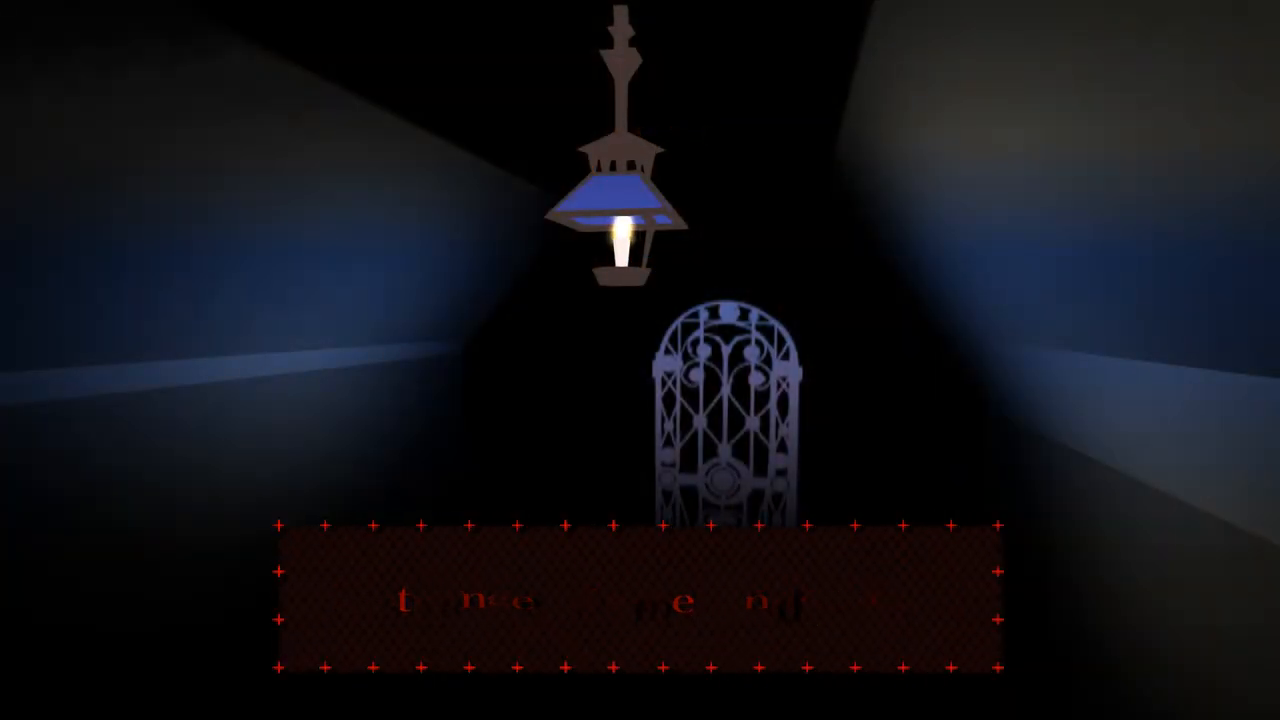
{"action": "key", "text": "Escape"}
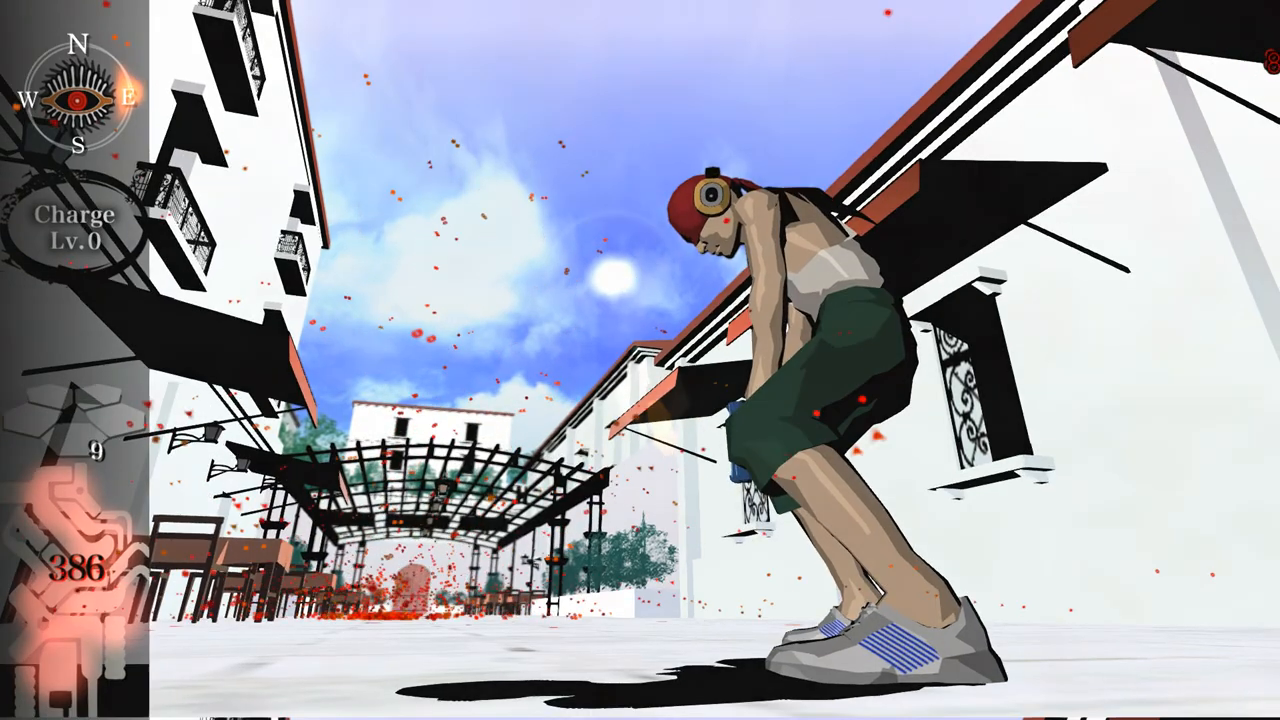
Check the area map while crossing the old-town streets toward the Blood Room
{"action": "key", "text": "Tab"}
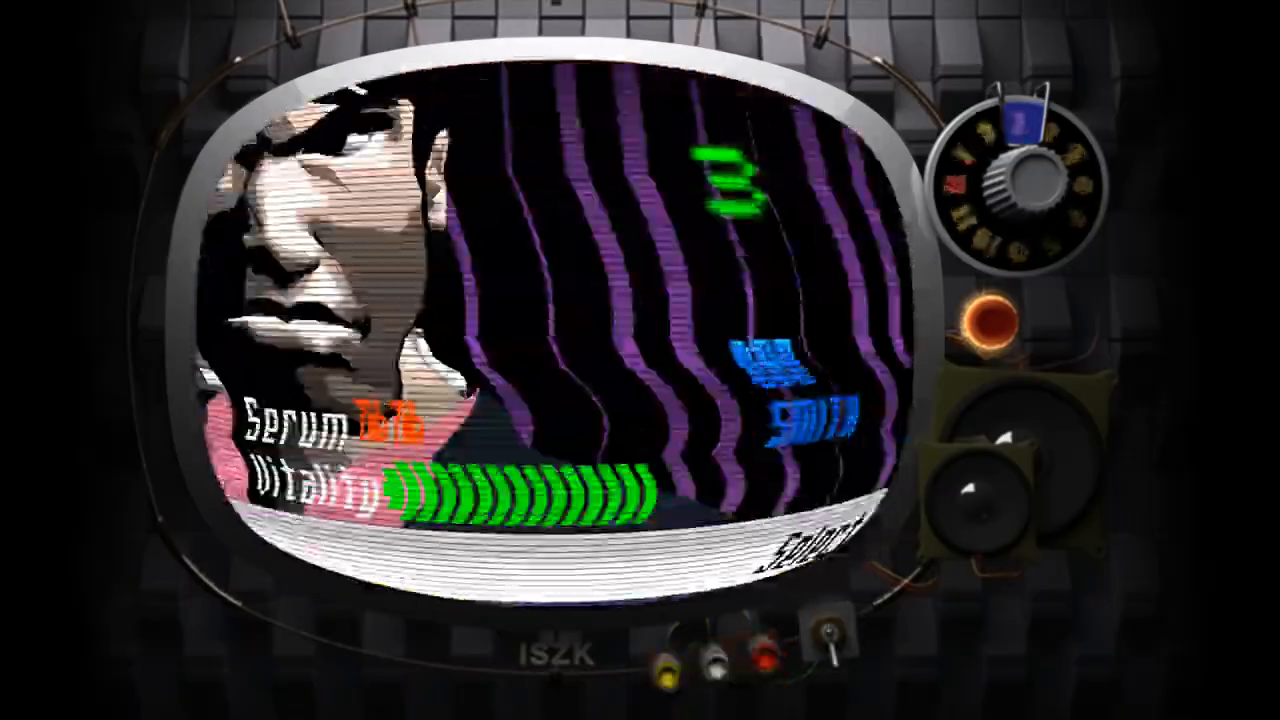
Wake up Kaede Smith, review her skill levels, then move the dial to the next Smith
{"action": "key", "text": "Return"}
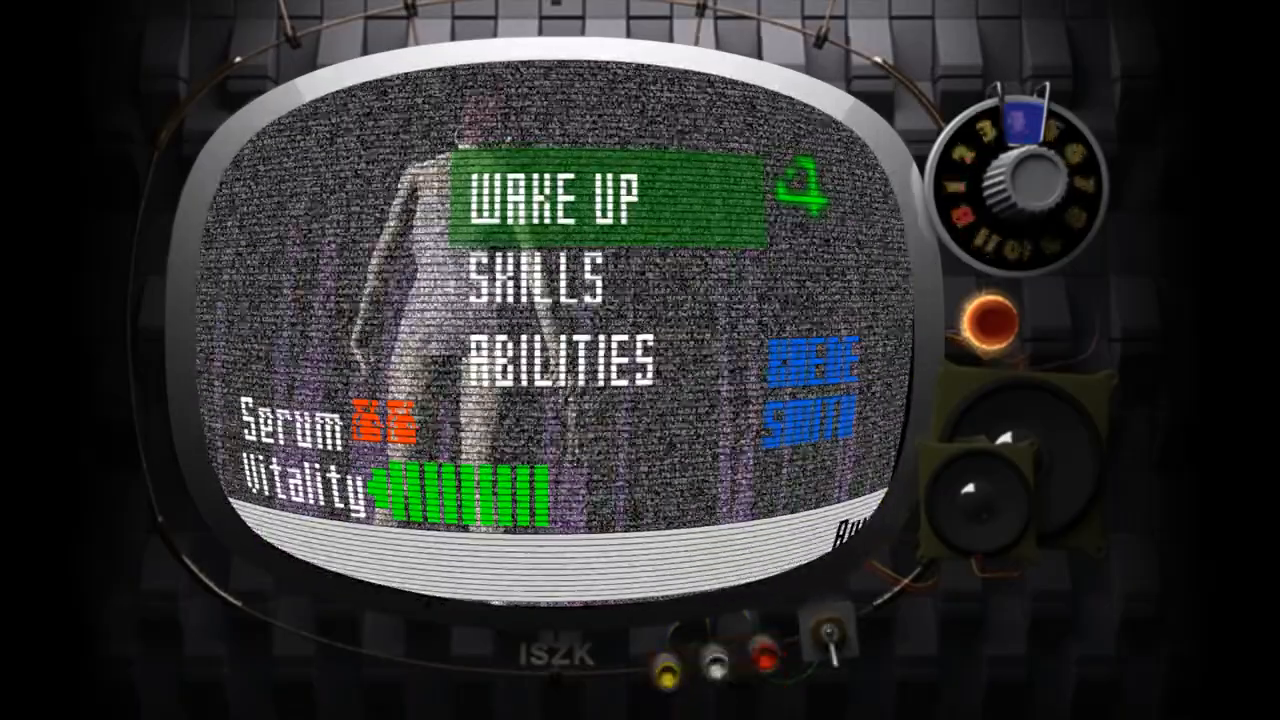
{"action": "key", "text": "Return"}
{"action": "key", "text": "Return"}
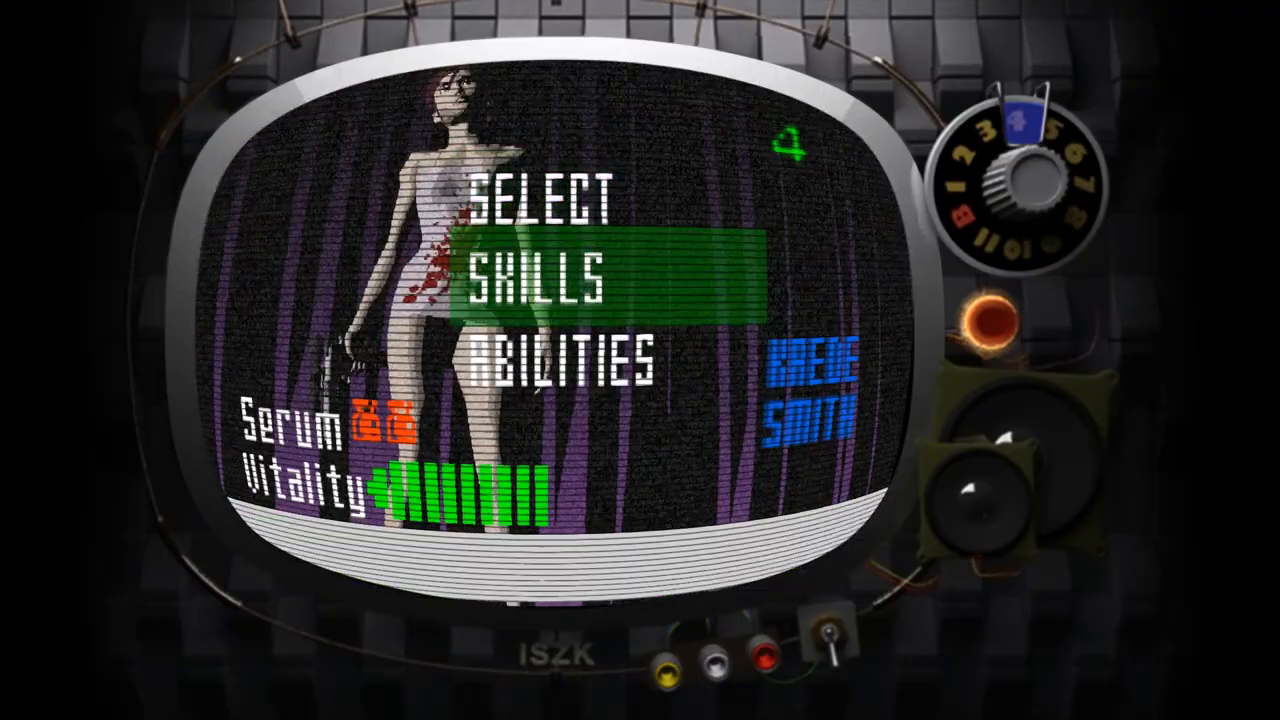
{"action": "key", "text": "Return"}
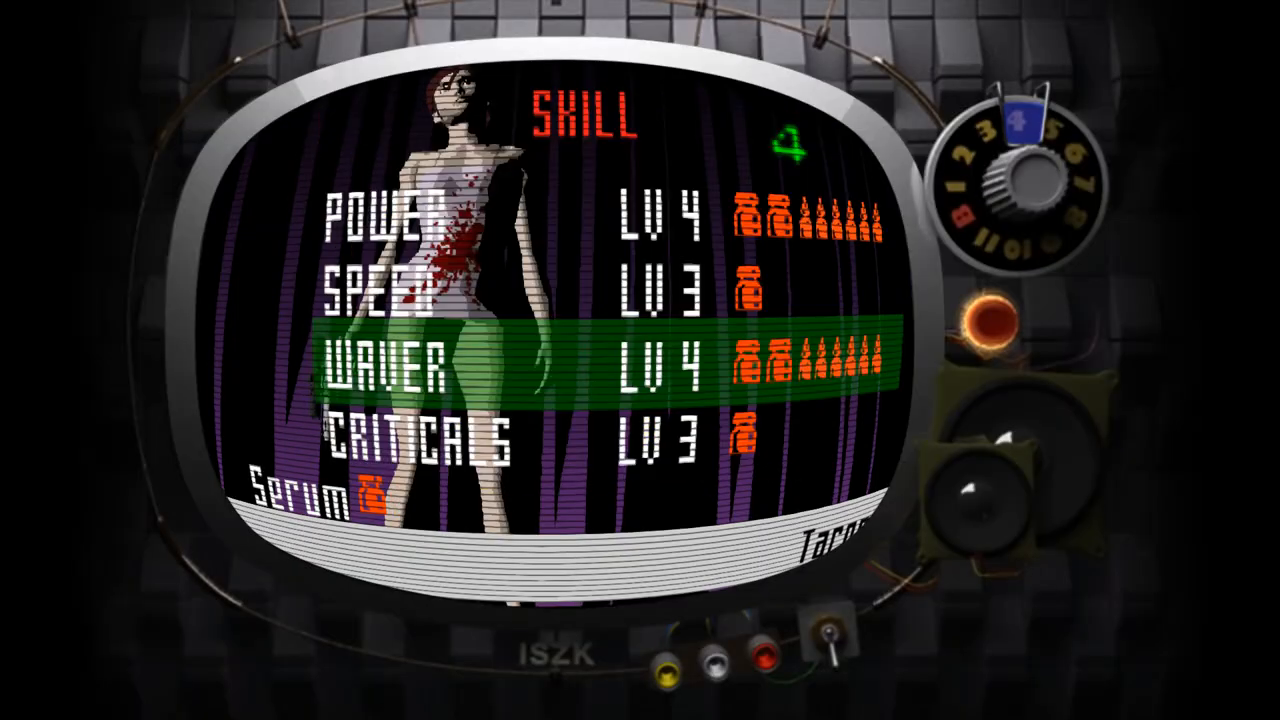
{"action": "key", "text": "Escape"}
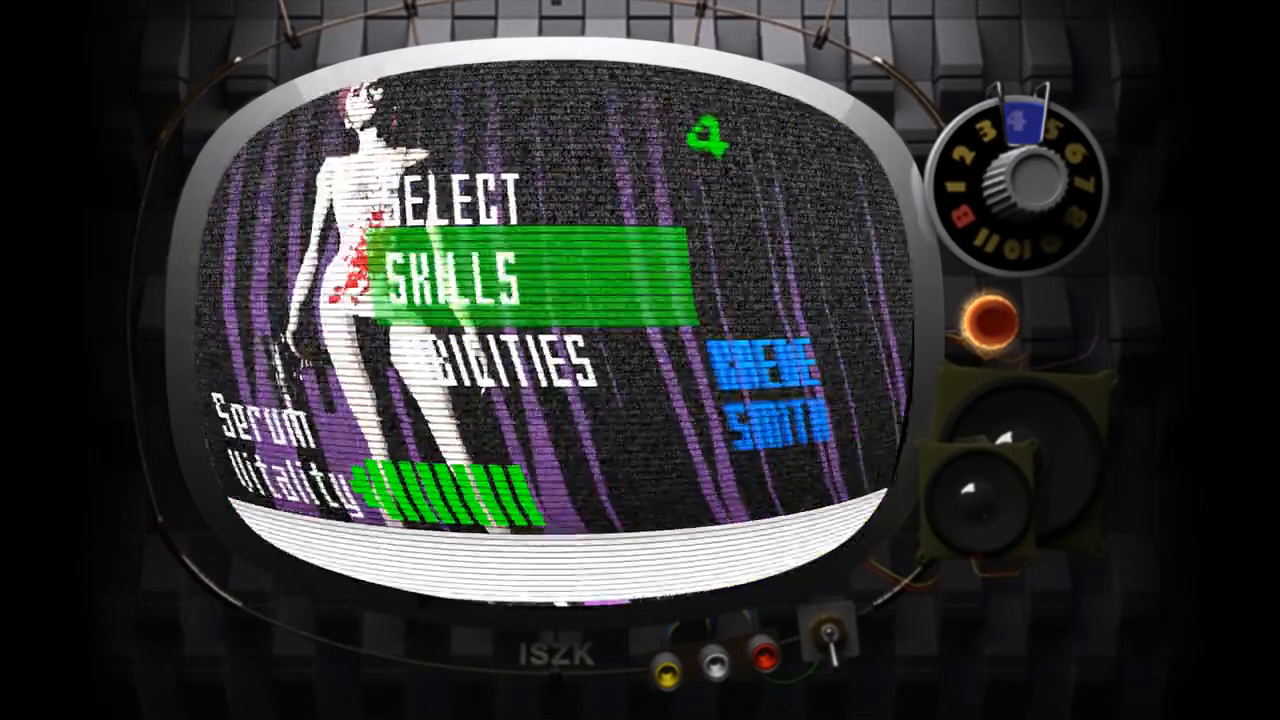
{"action": "key", "text": "Right"}
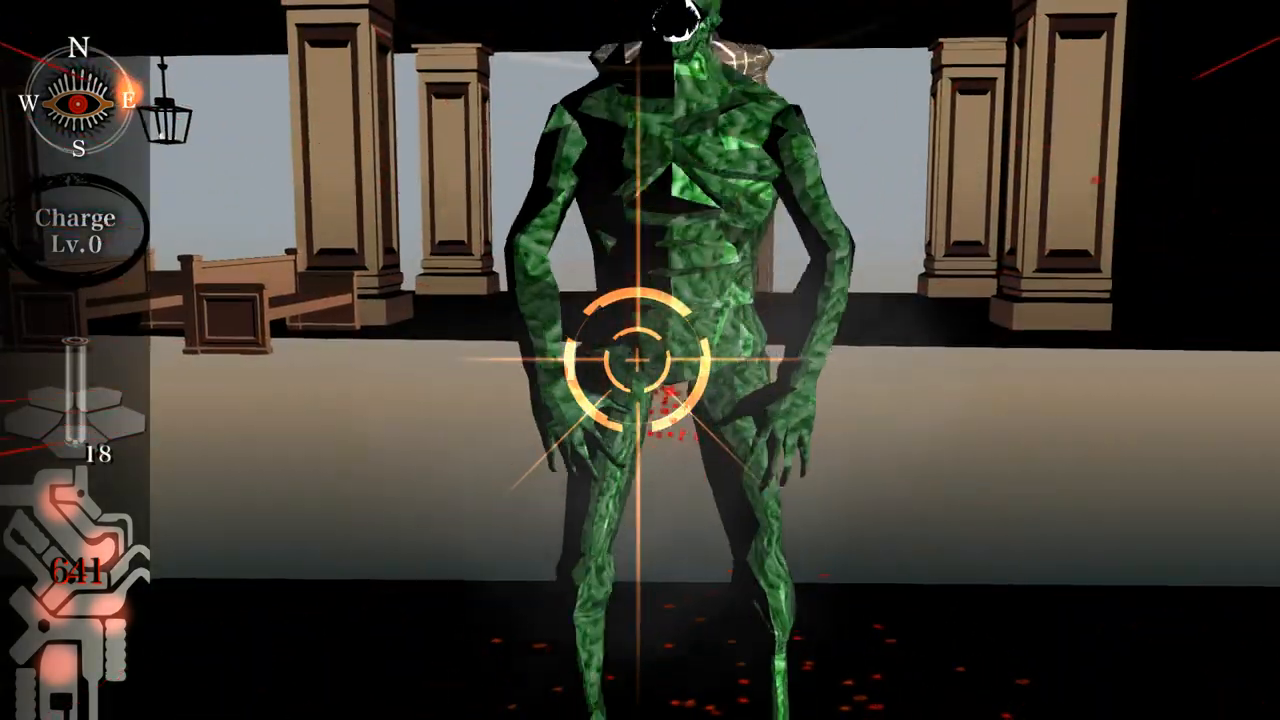
Fire at the green Heaven Smile standing ahead in the church
{"action": "left_click", "coordinate": [640, 360]}
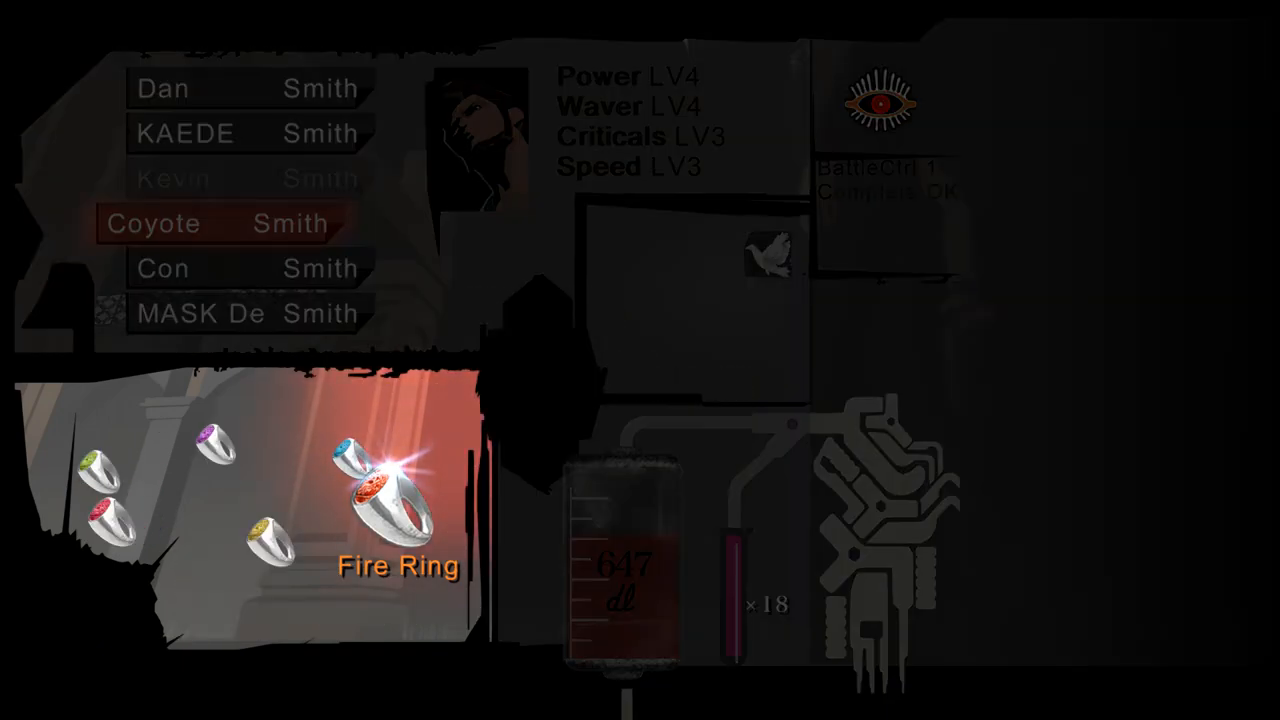
Put away the ring selection and check the church area map
{"action": "key", "text": "Escape"}
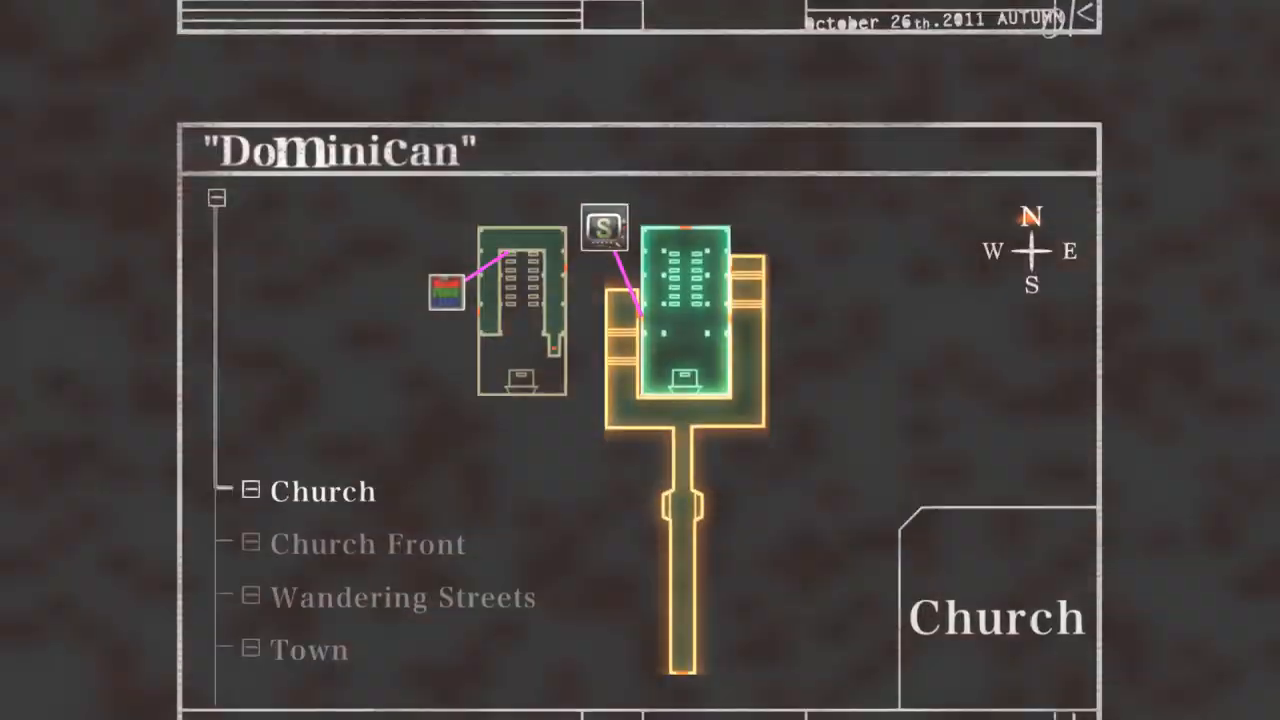
{"action": "key", "text": "m"}
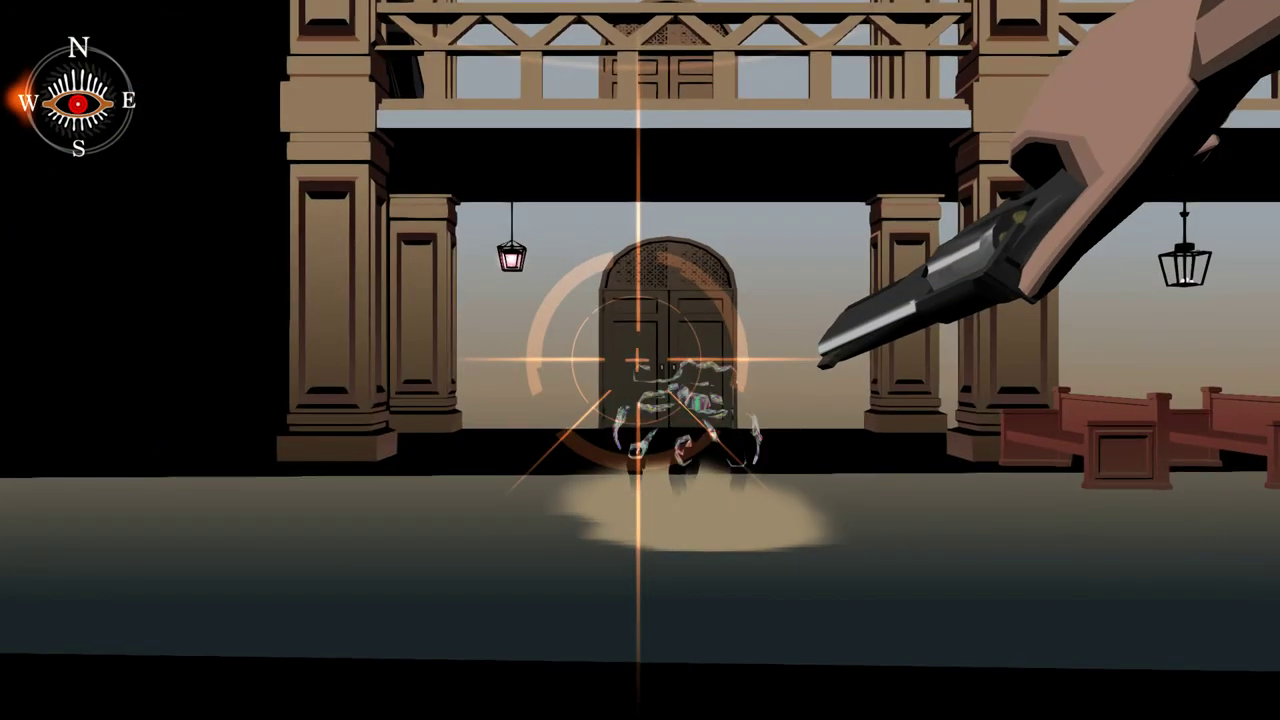
Shoot down the green Heaven Smiles in the church hallway one after another
{"action": "left_click", "coordinate": [640, 360]}
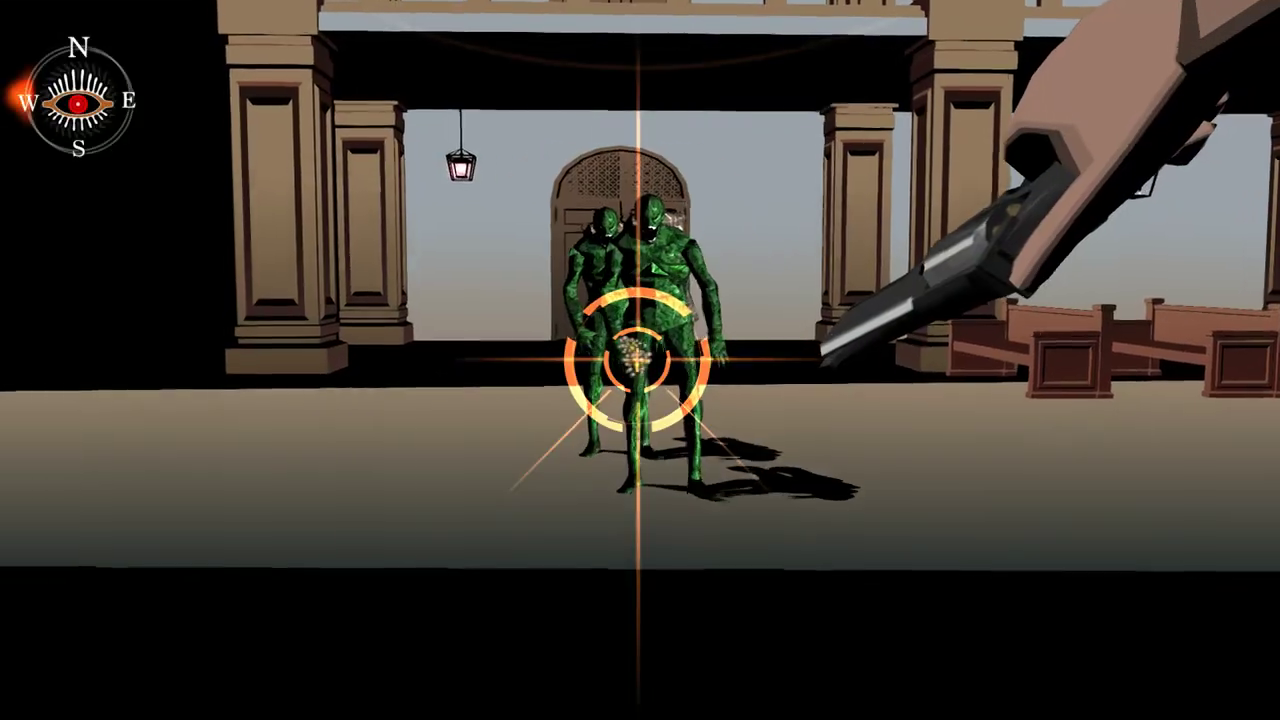
{"action": "left_click", "coordinate": [640, 360]}
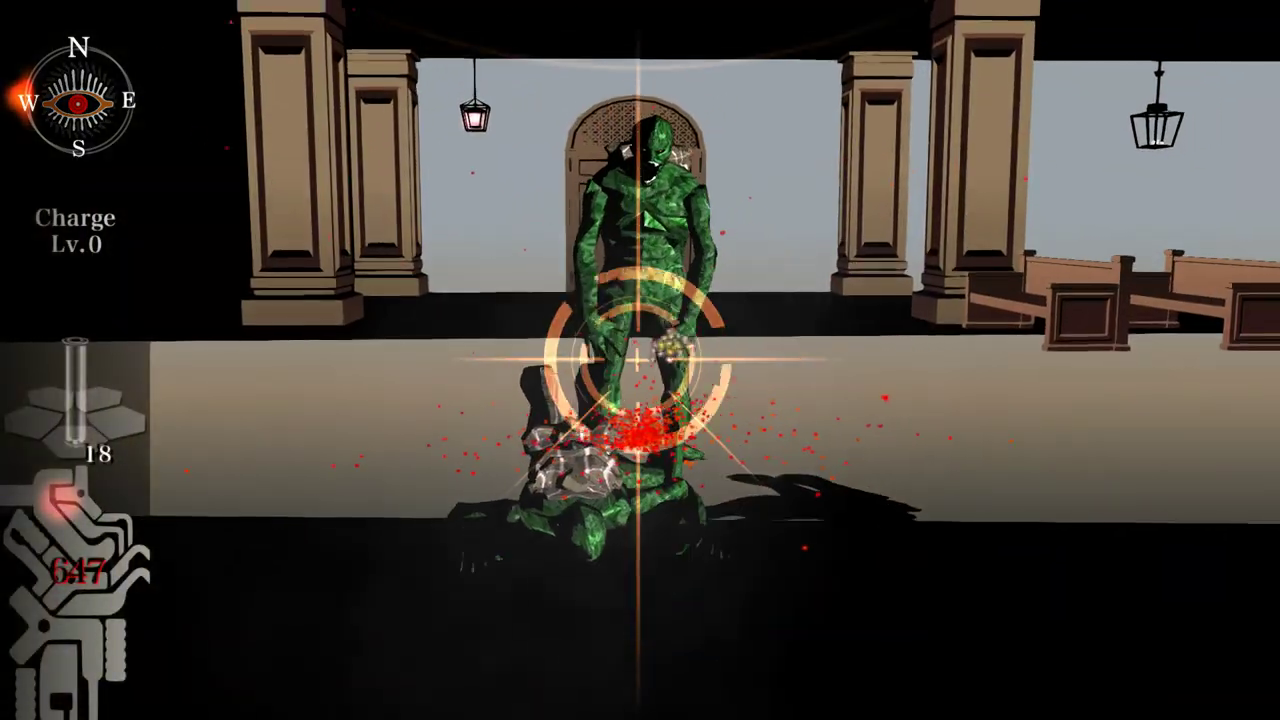
{"action": "left_click", "coordinate": [640, 360]}
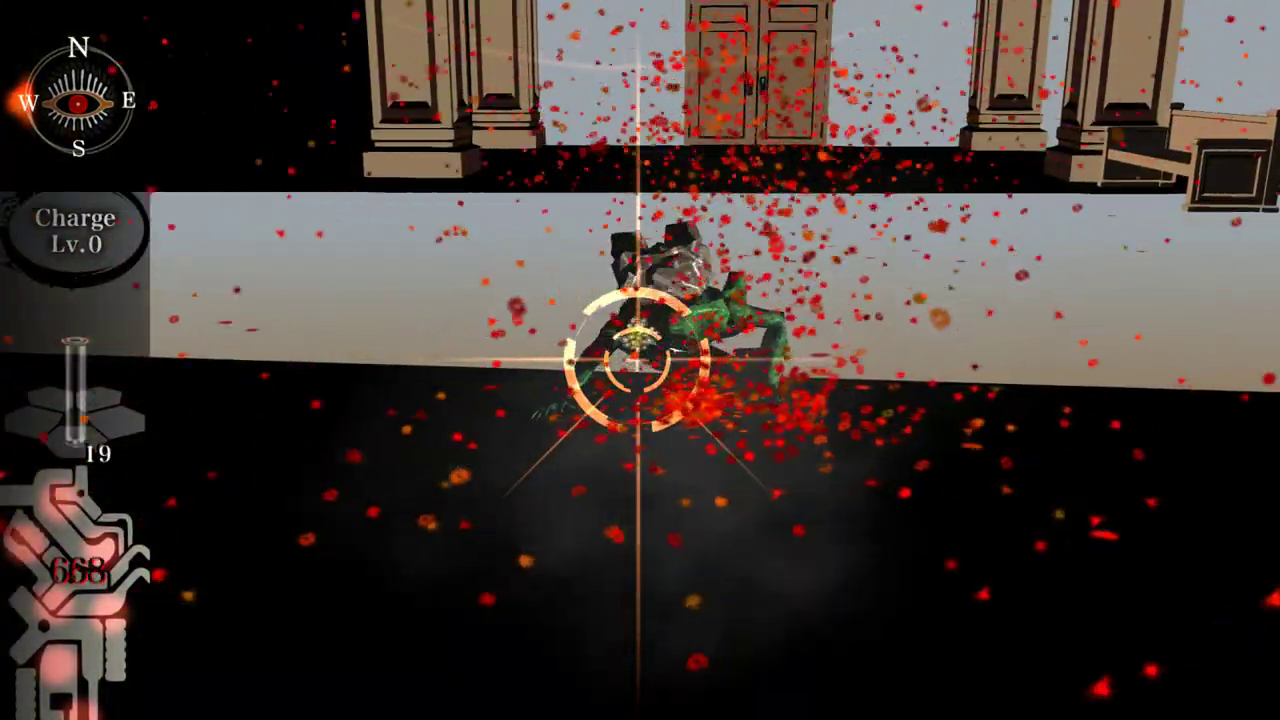
{"action": "left_click", "coordinate": [640, 360]}
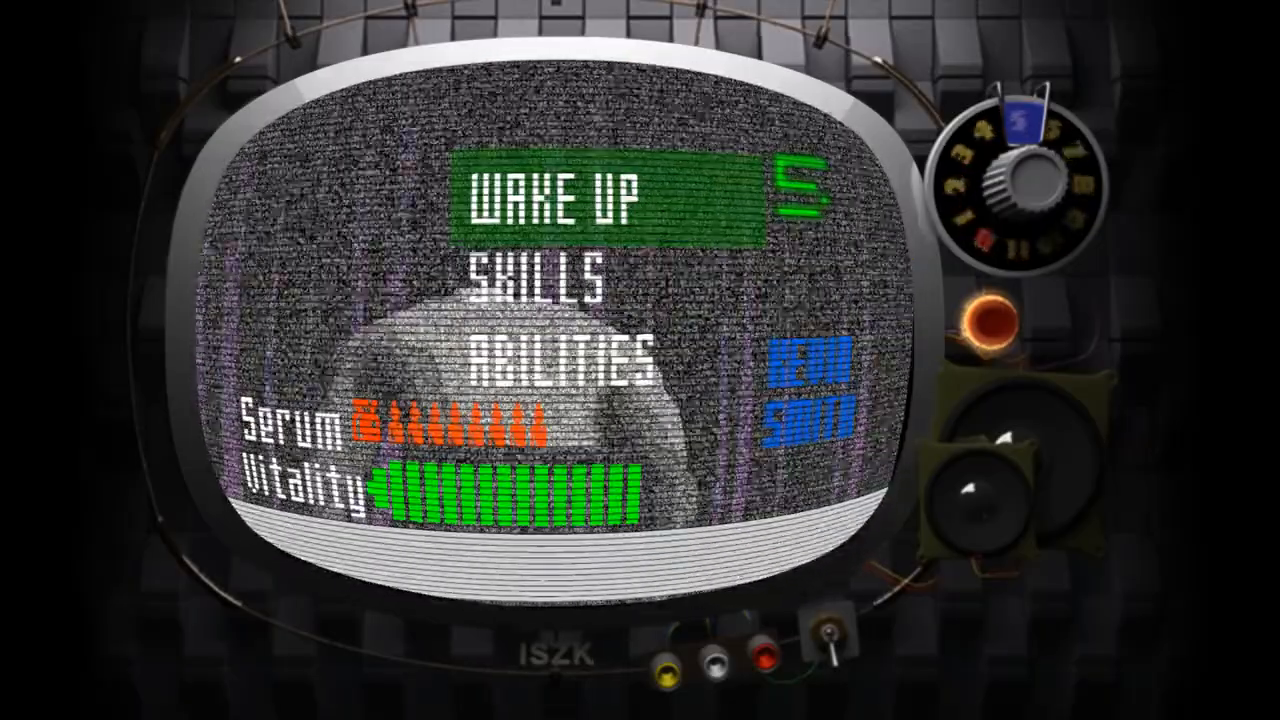
Wake Kevin Smith, then view Coyote's and Kevin's skill levels on Harman's TV
{"action": "key", "text": "Return"}
{"action": "key", "text": "Return"}
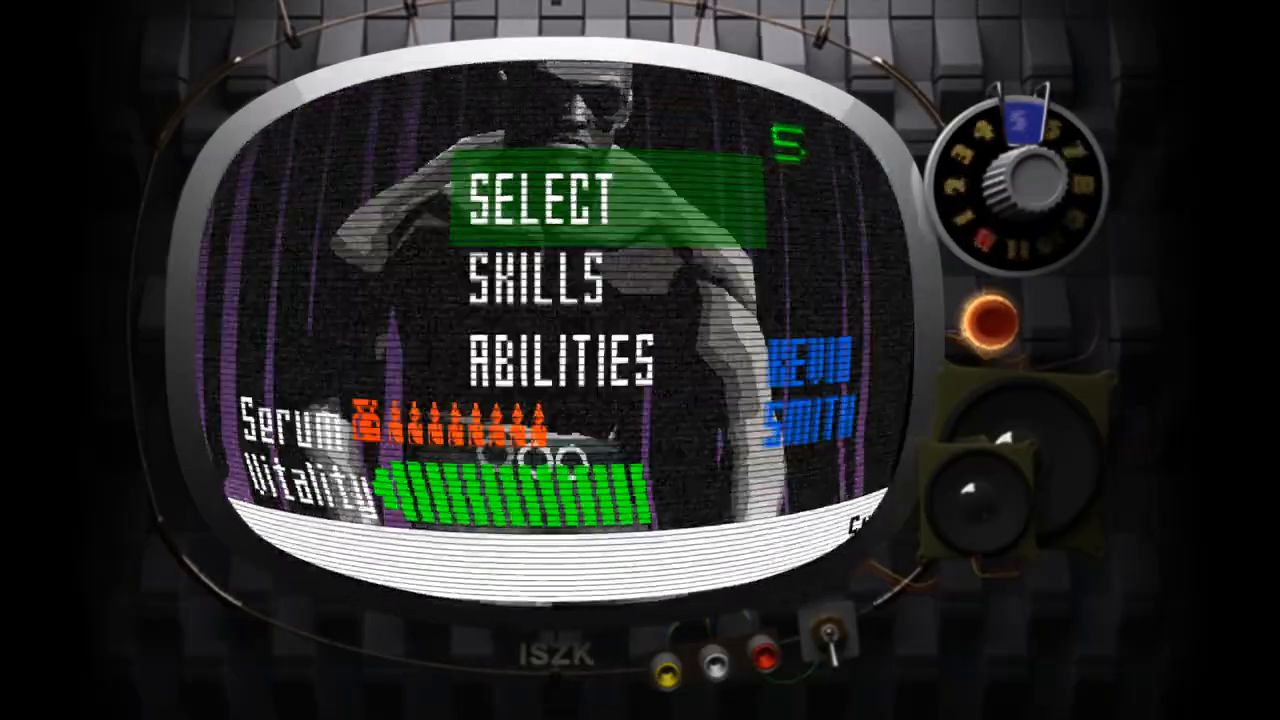
{"action": "key", "text": "Right"}
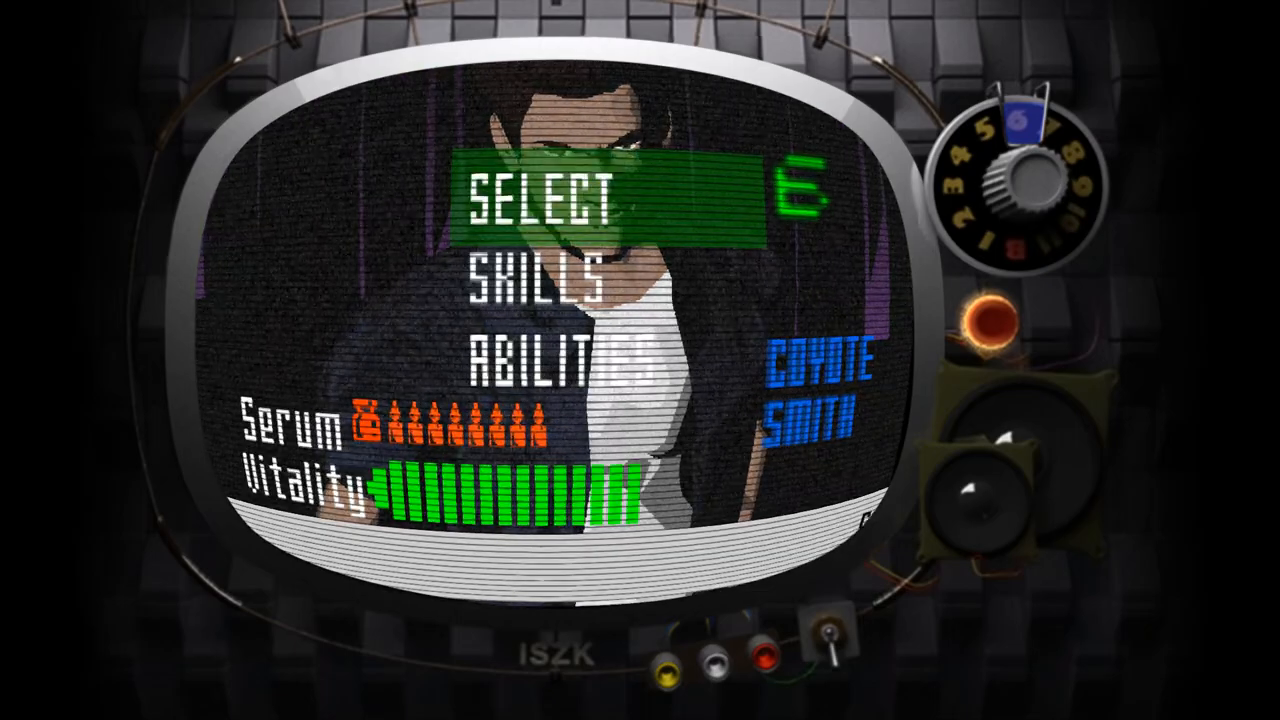
{"action": "key", "text": "Down"}
{"action": "key", "text": "Return"}
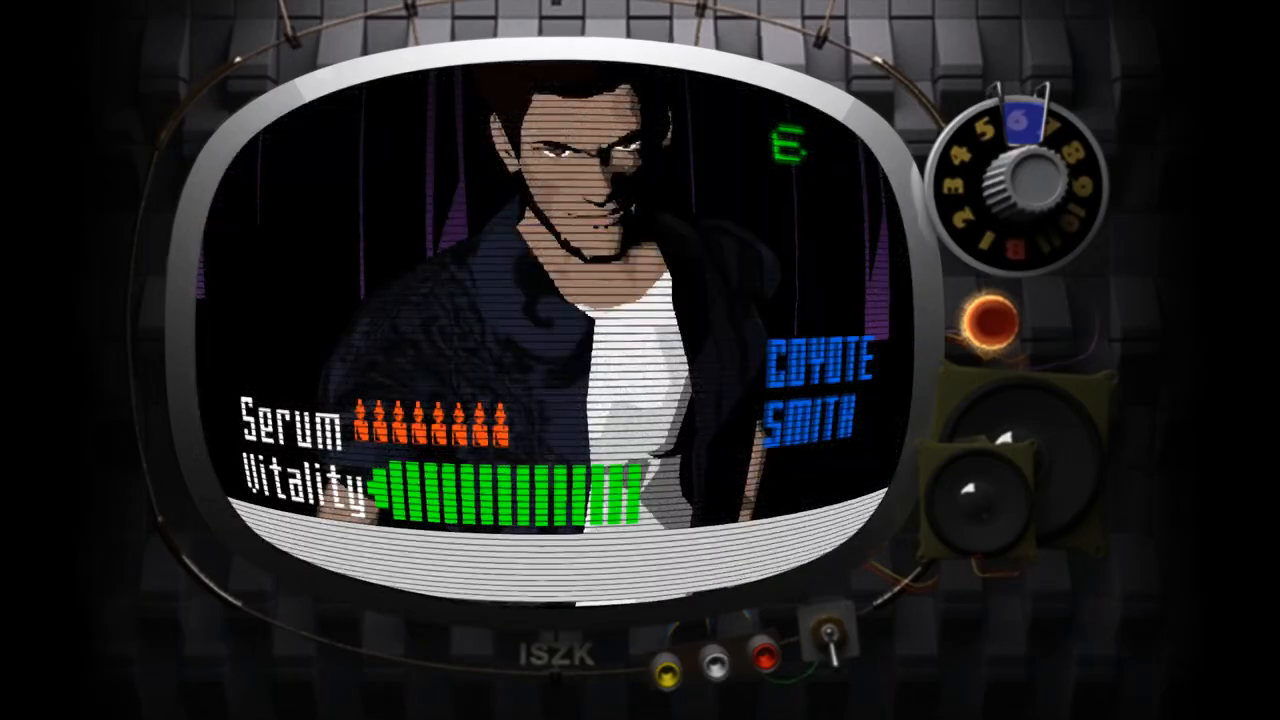
{"action": "key", "text": "Left"}
{"action": "key", "text": "Return"}
{"action": "key", "text": "Return"}
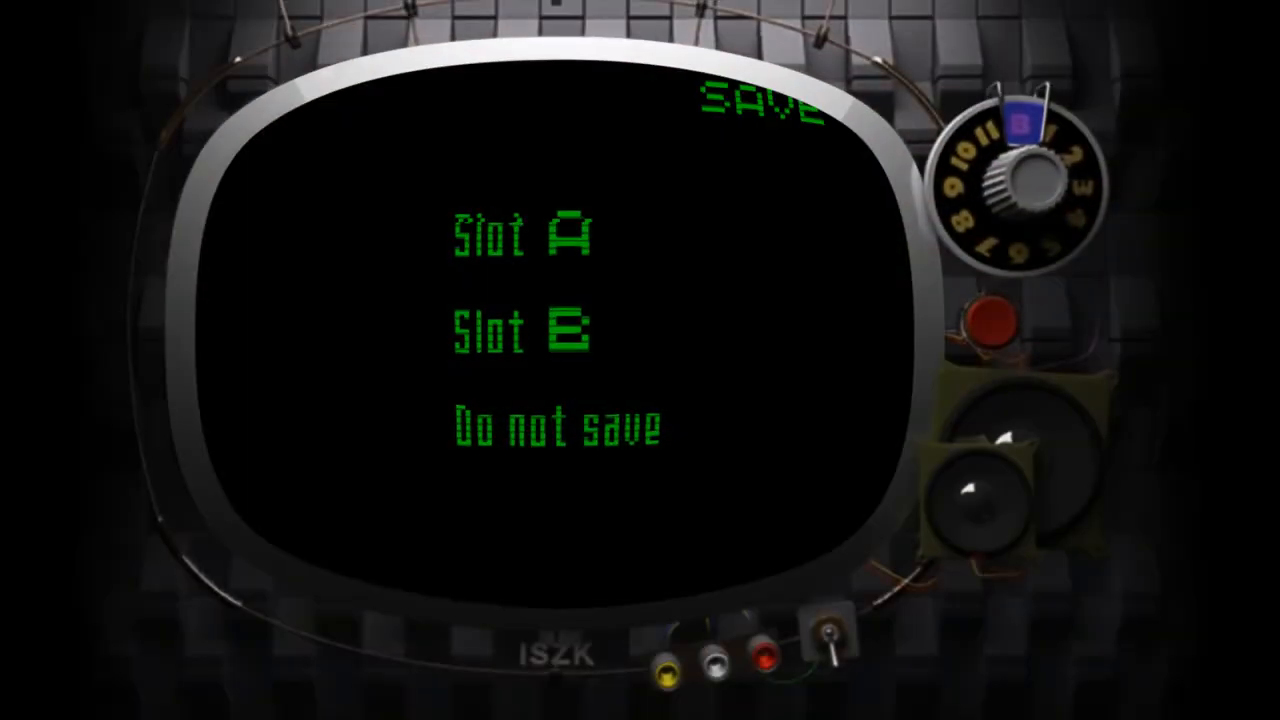
Overwrite save entry 4 in Slot A and confirm with YES
{"action": "key", "text": "Return"}
{"action": "key", "text": "Down"}
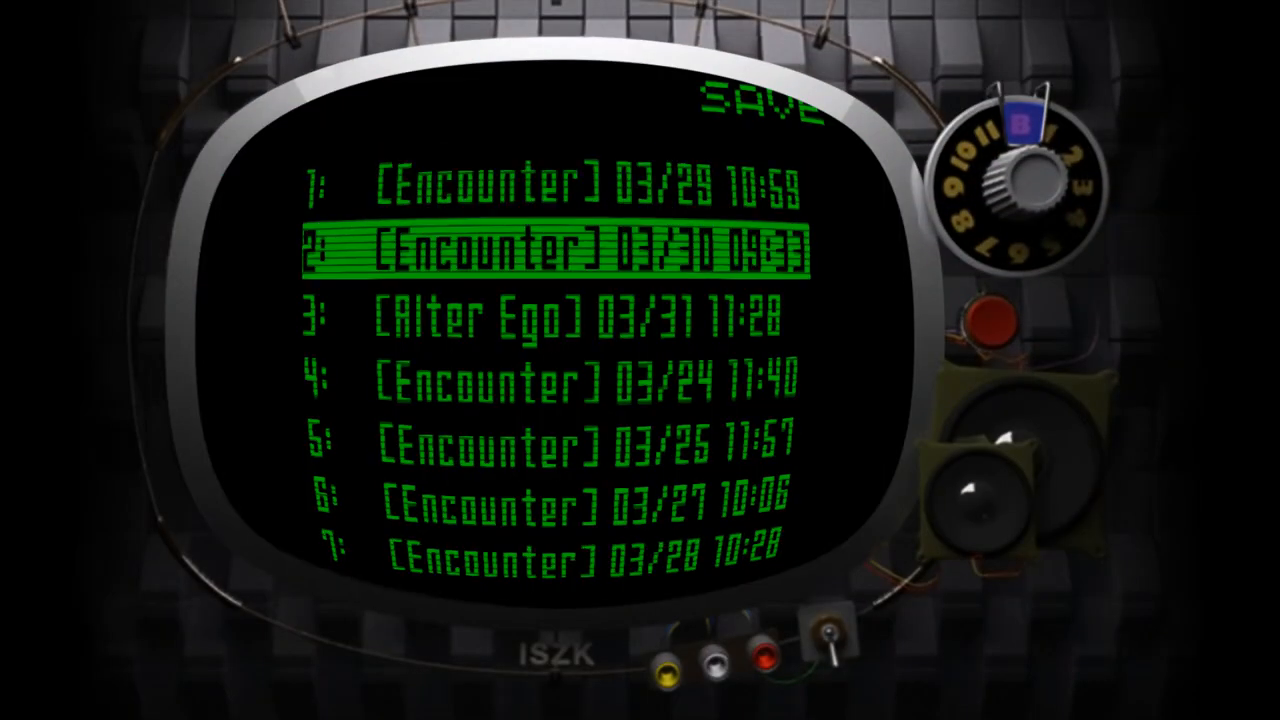
{"action": "key", "text": "Down"}
{"action": "key", "text": "Down"}
{"action": "key", "text": "Return"}
{"action": "key", "text": "Left"}
{"action": "key", "text": "Return"}
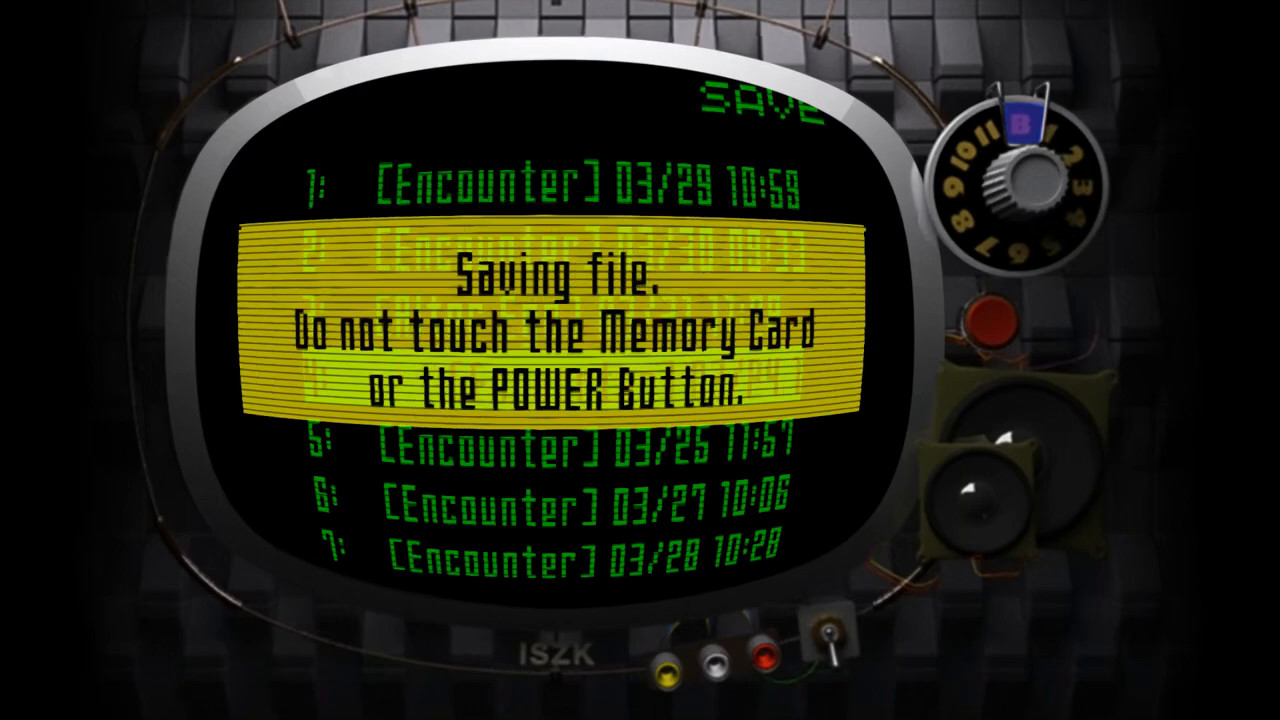